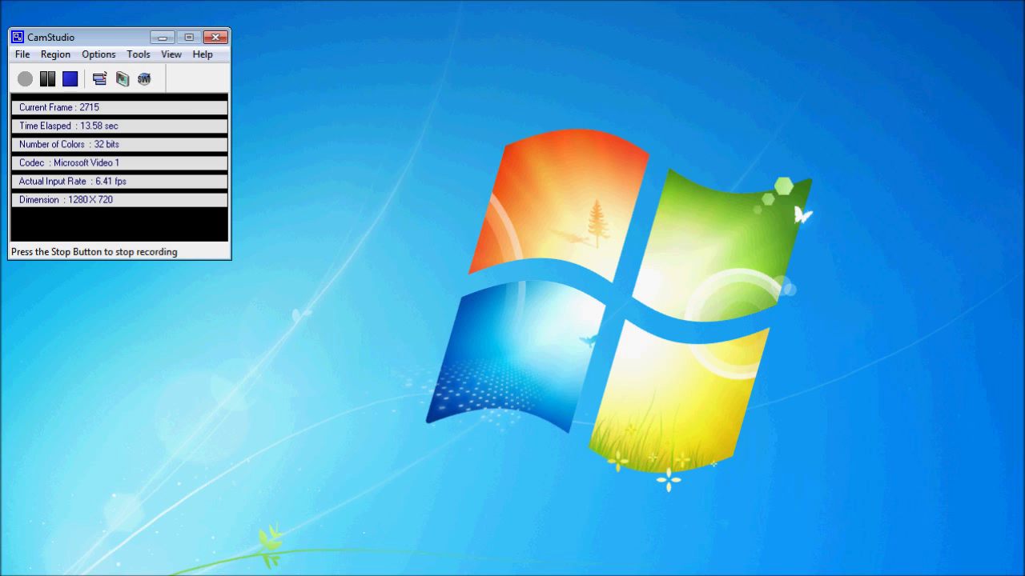
Launch HD2 Android NAND Toolkit and set the MAGLDR system partition to 120 MB, then 400 MB
key(super)
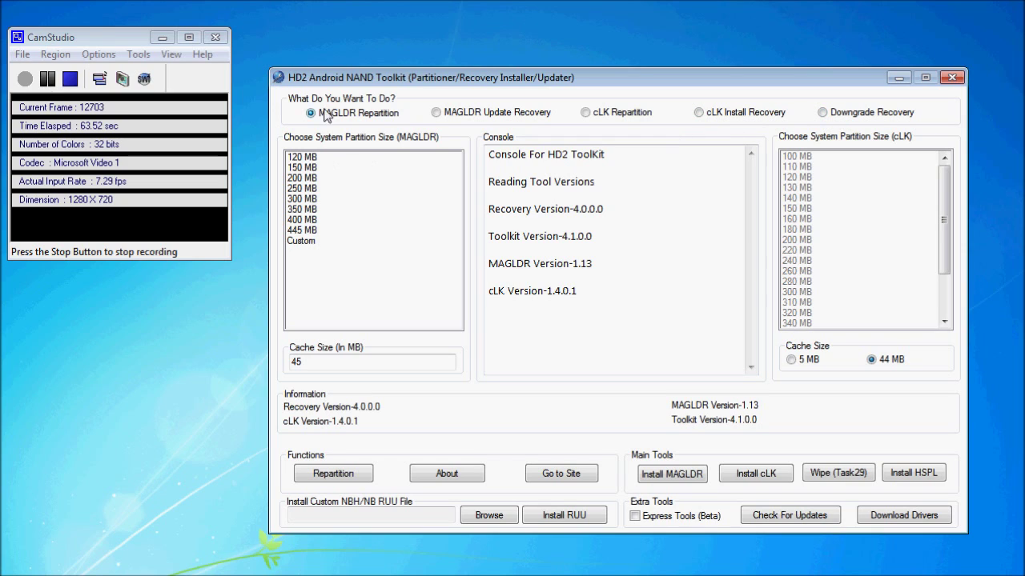
click(306, 158)
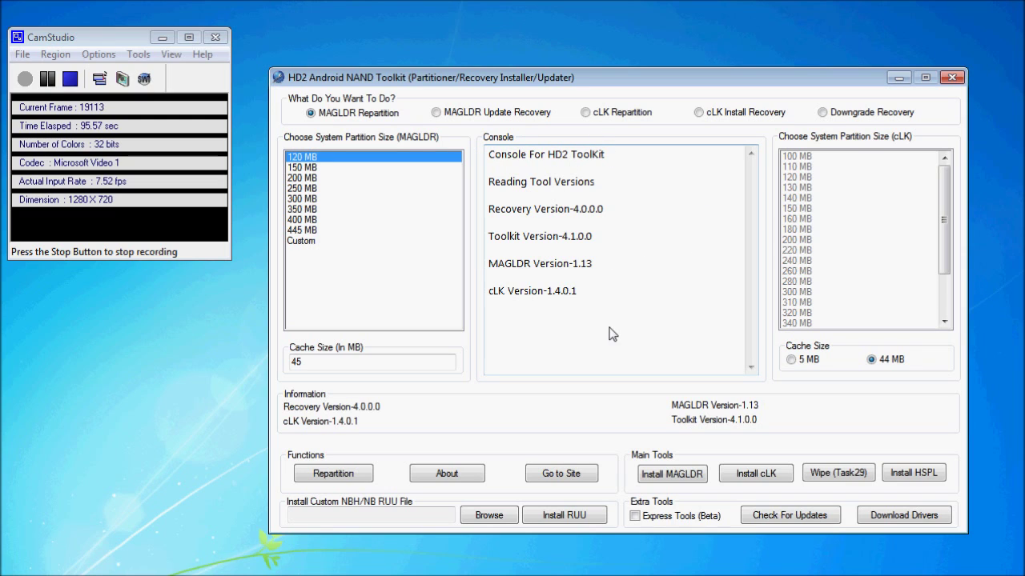
click(308, 221)
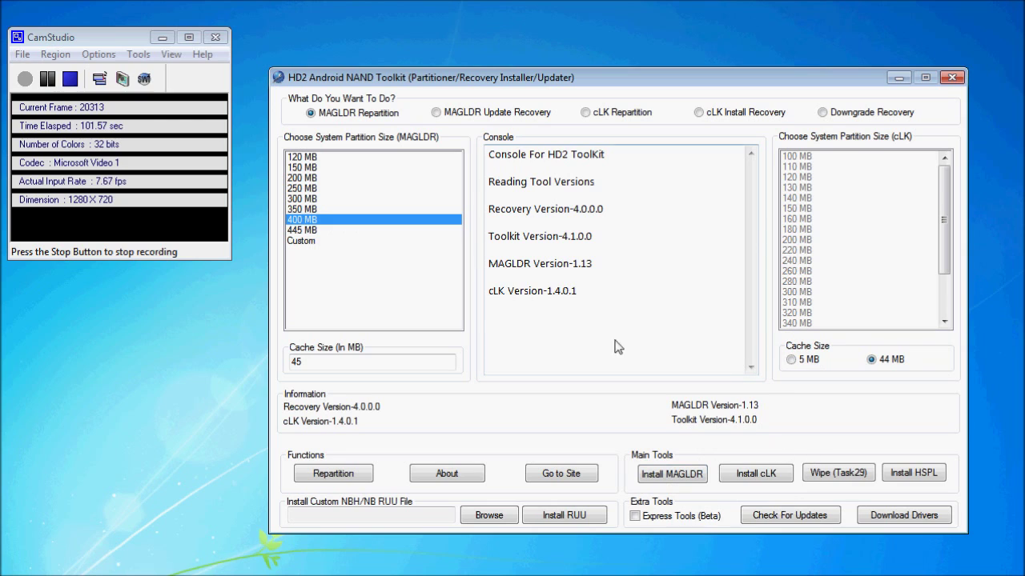
Return MAGLDR size to 120 MB, cycling through Update Recovery and cLK modes before ending on MAGLDR Repartition
click(298, 158)
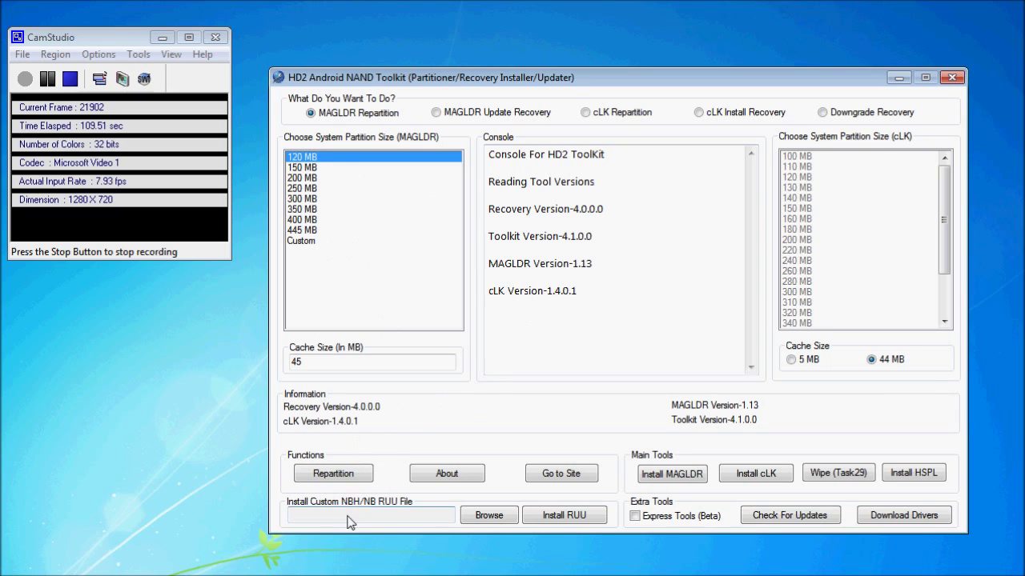
click(453, 113)
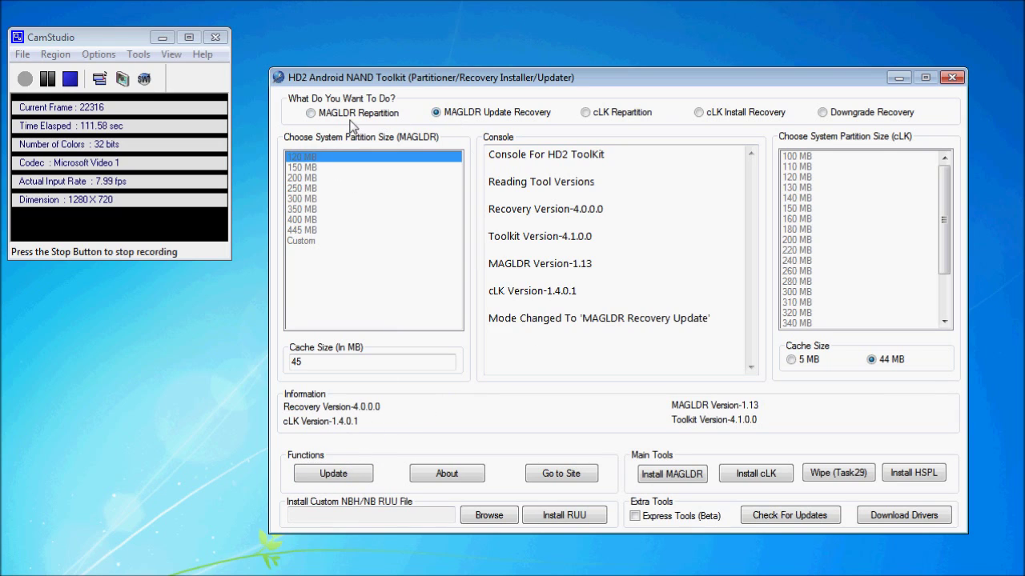
click(313, 113)
click(455, 119)
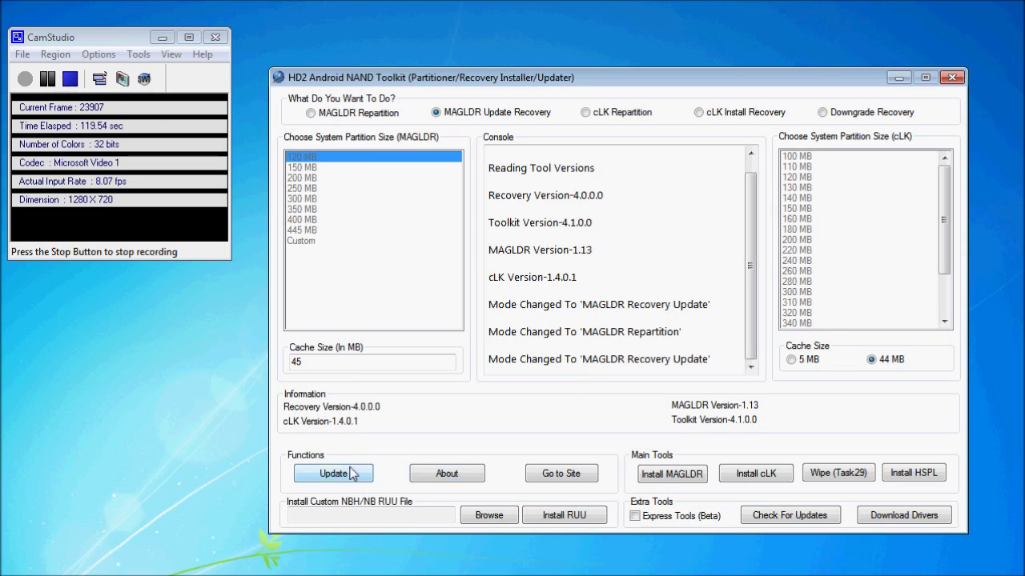
click(311, 113)
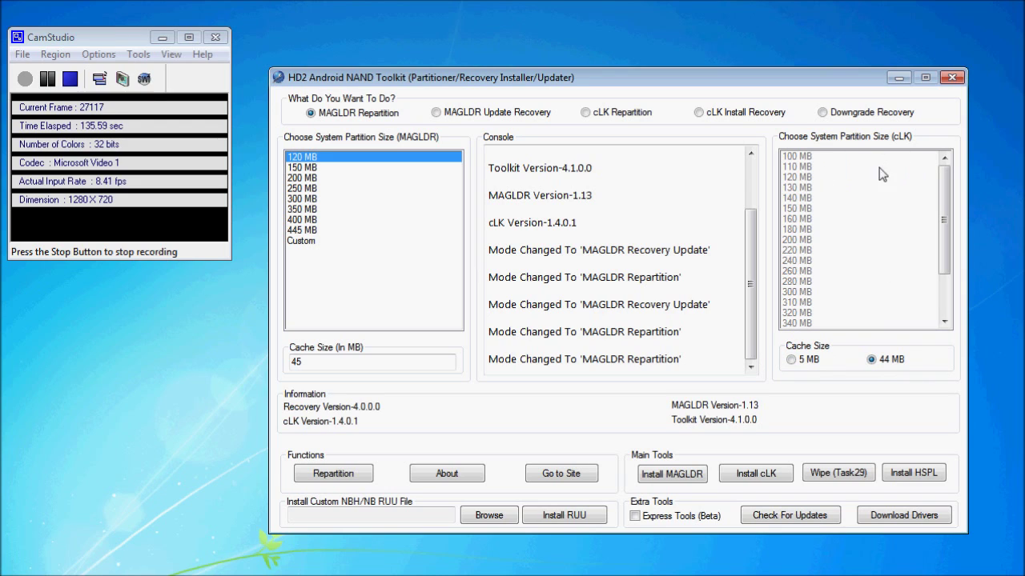
click(617, 114)
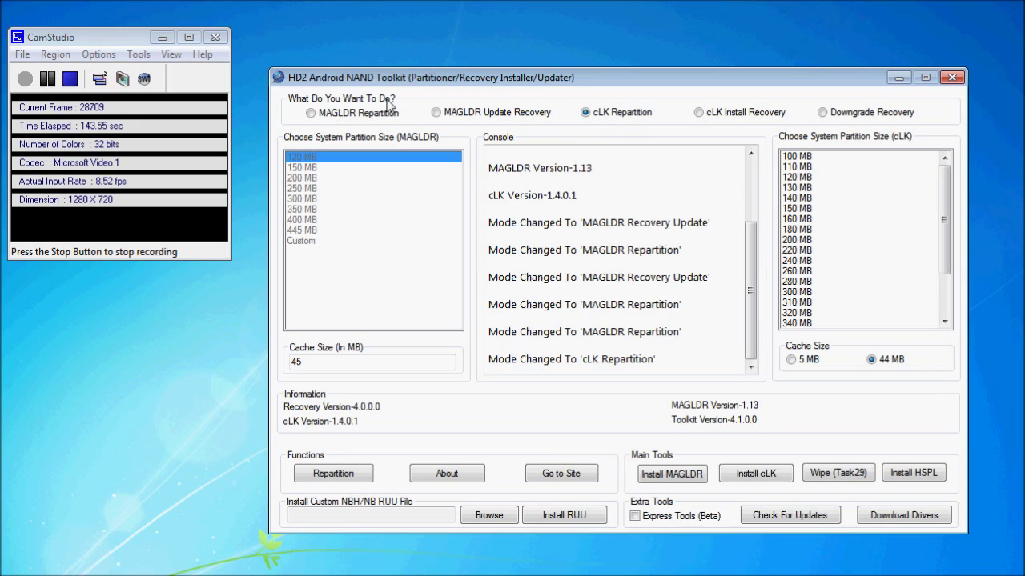
click(335, 115)
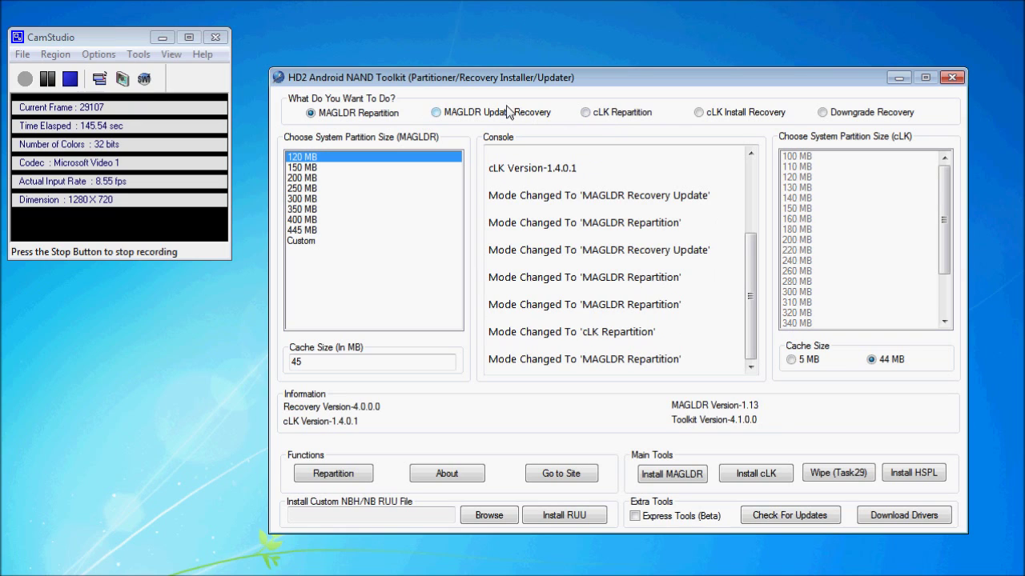
double_click(337, 365)
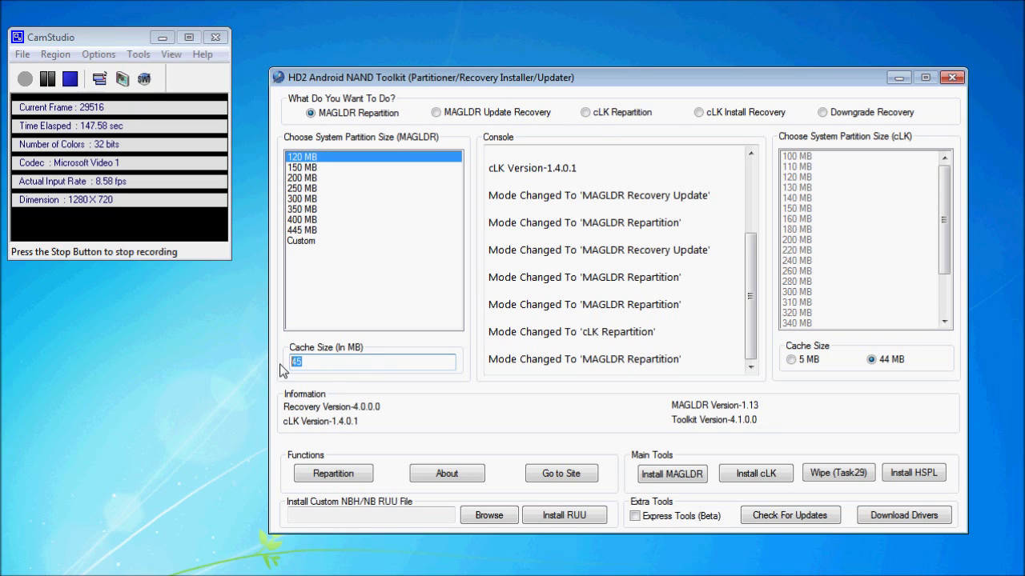
click(325, 365)
click(784, 525)
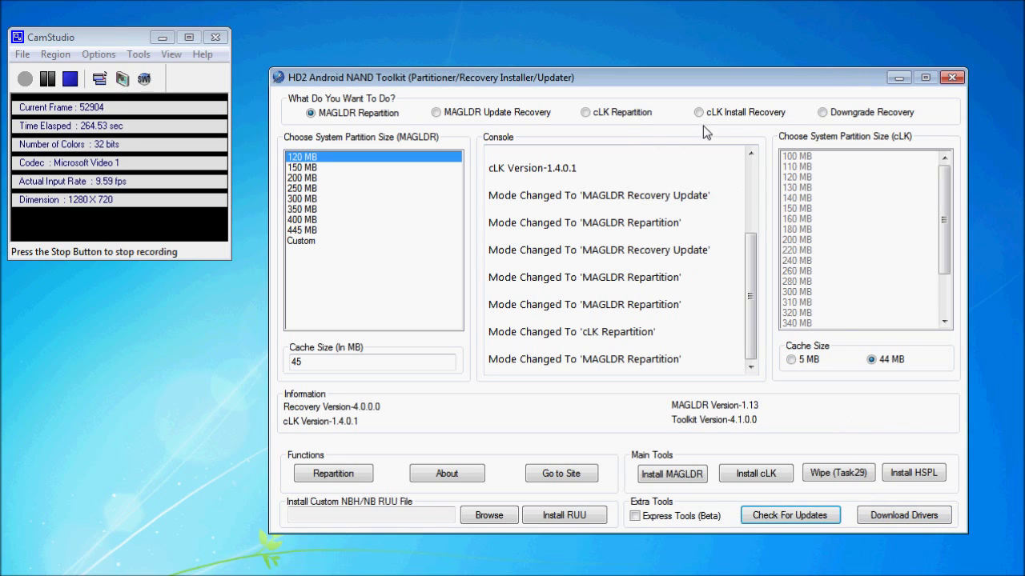
Start the HTC HD2 driver download and acknowledge the included-drivers notice
click(909, 520)
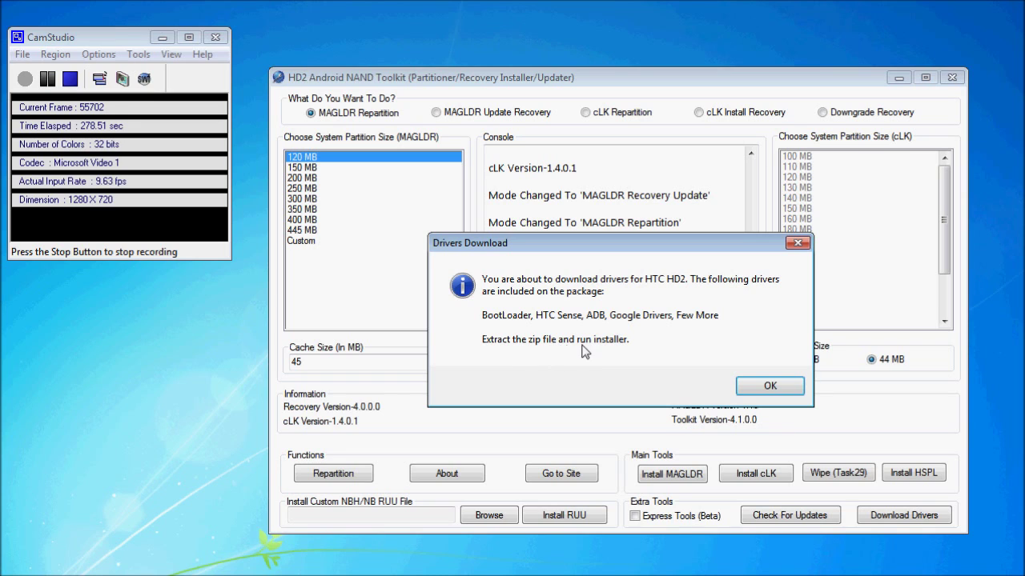
click(769, 387)
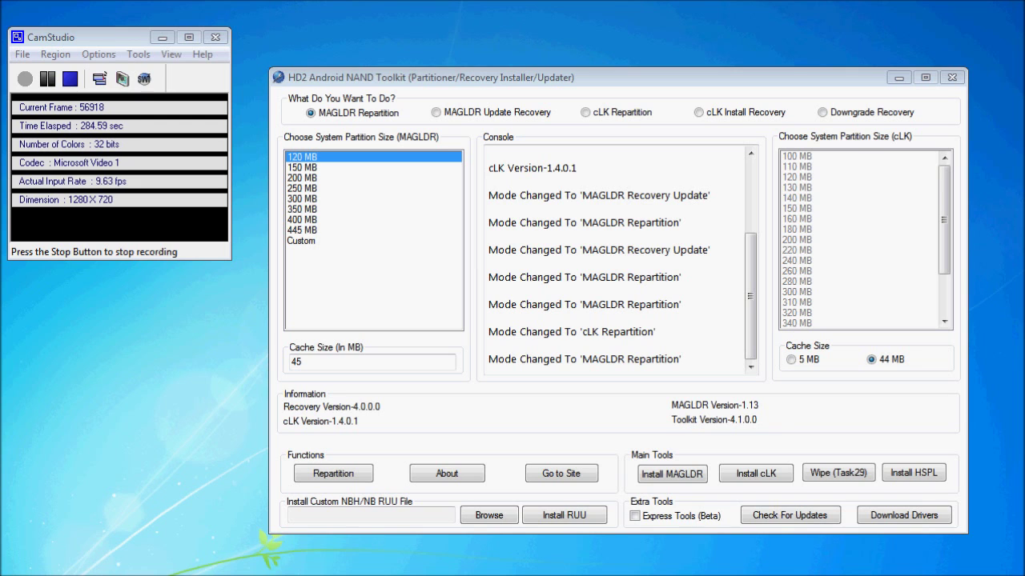
Reposition and enlarge the Firefox window, then accept saving hd2_drivers_ksubedi.zip
drag(721, 230, 454, 139)
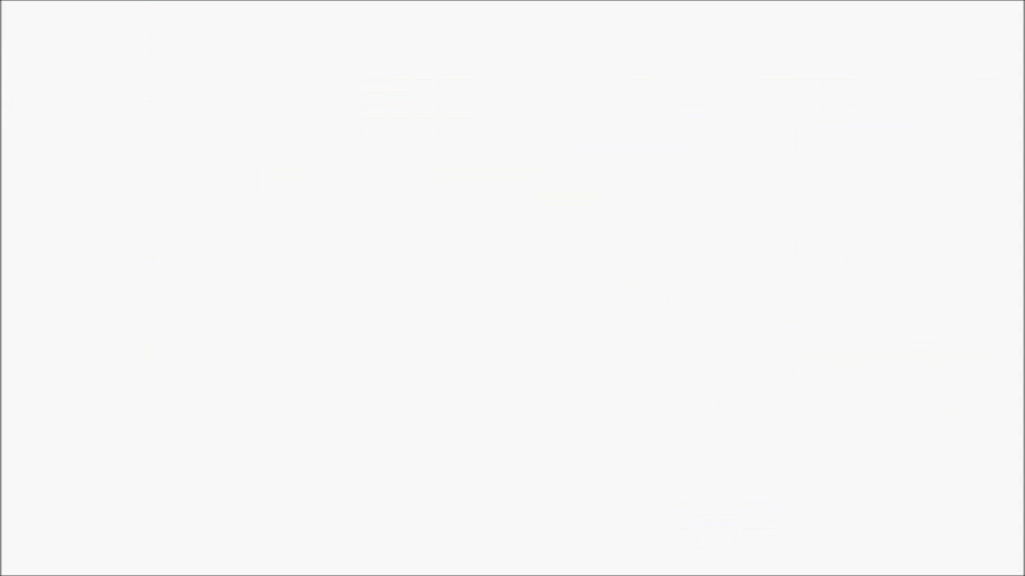
mouse_move(454, 138)
mouse_down()
mouse_move(520, 38)
mouse_move(189, 66)
mouse_up()
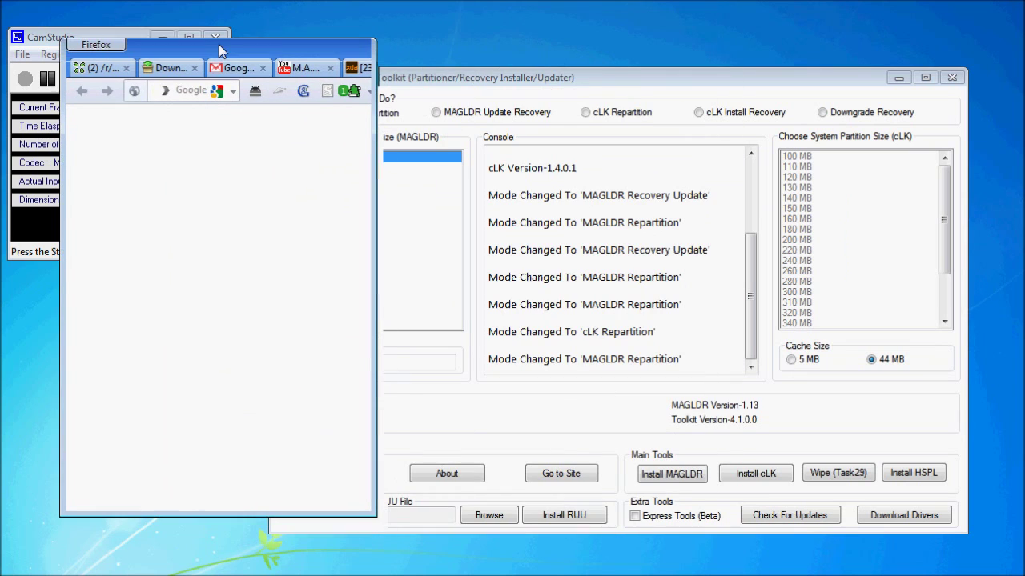
mouse_move(372, 514)
mouse_down()
mouse_move(862, 553)
mouse_move(936, 575)
mouse_up()
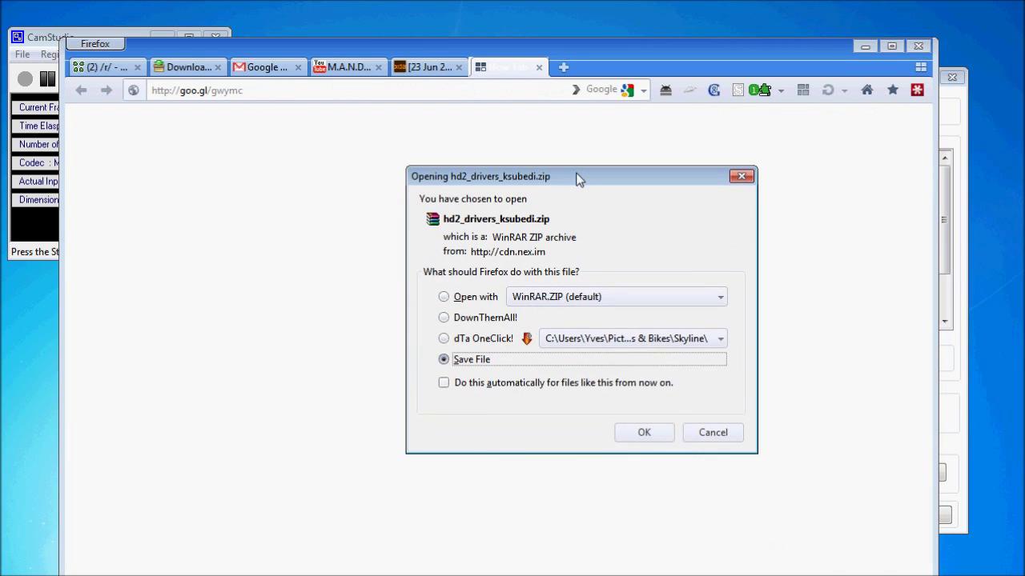
drag(577, 176, 563, 211)
click(698, 464)
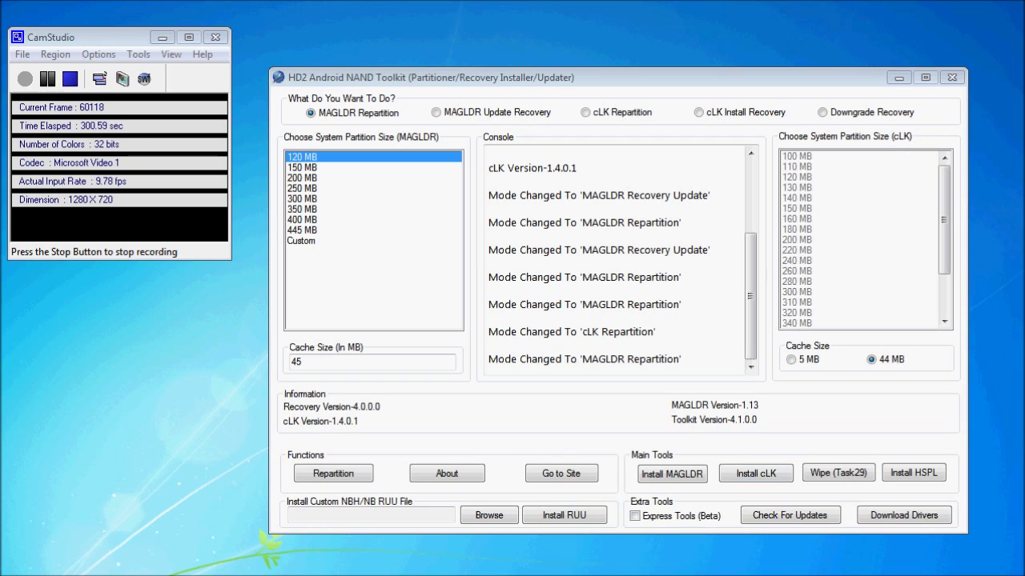
click(810, 429)
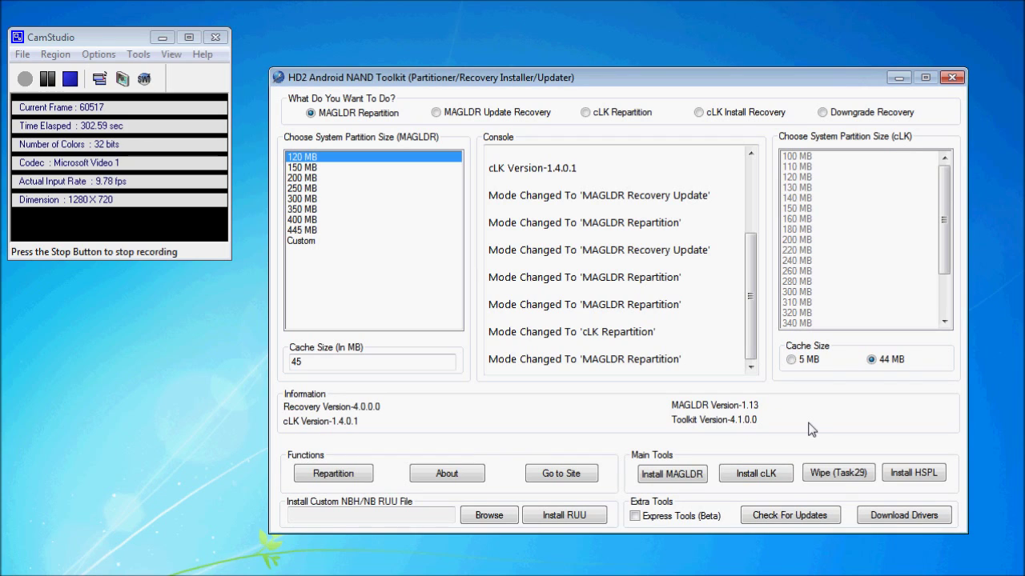